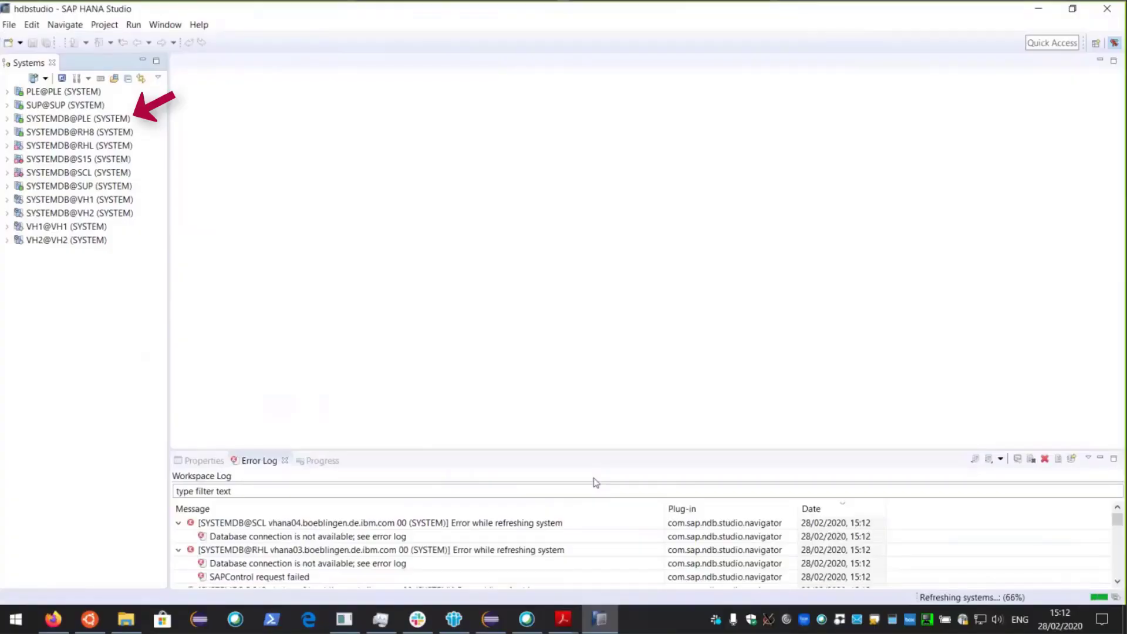
# - Open SYSTEMDB@PLE administration and expand ulmhana5:30001's nameserver into its Data and Log volumes
pyautogui.doubleClick(44, 120)
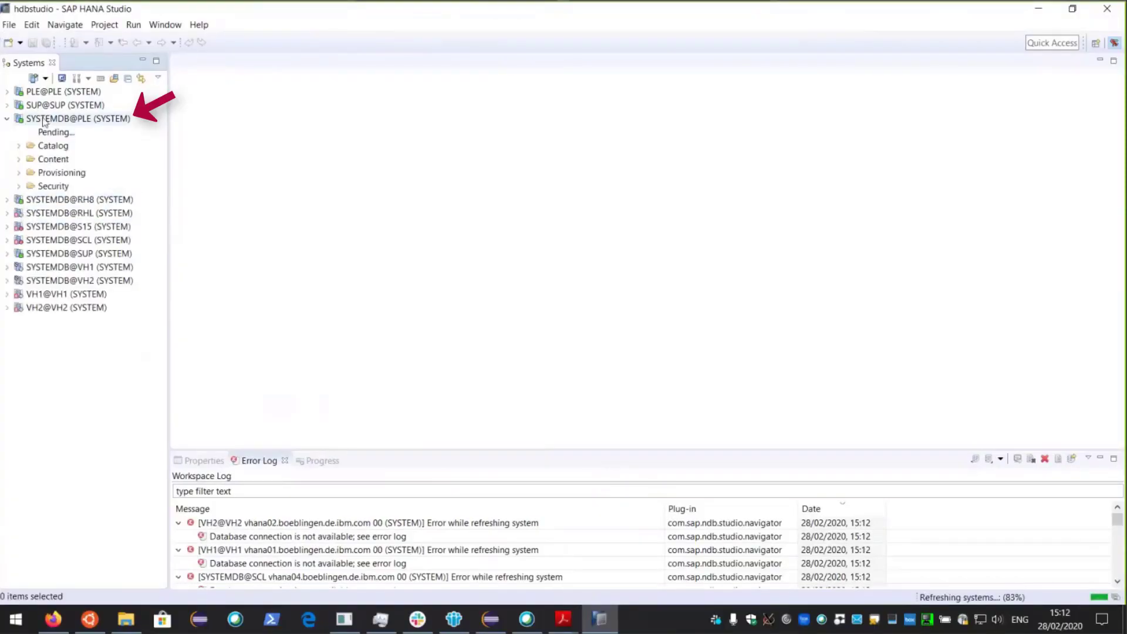
pyautogui.click(45, 120)
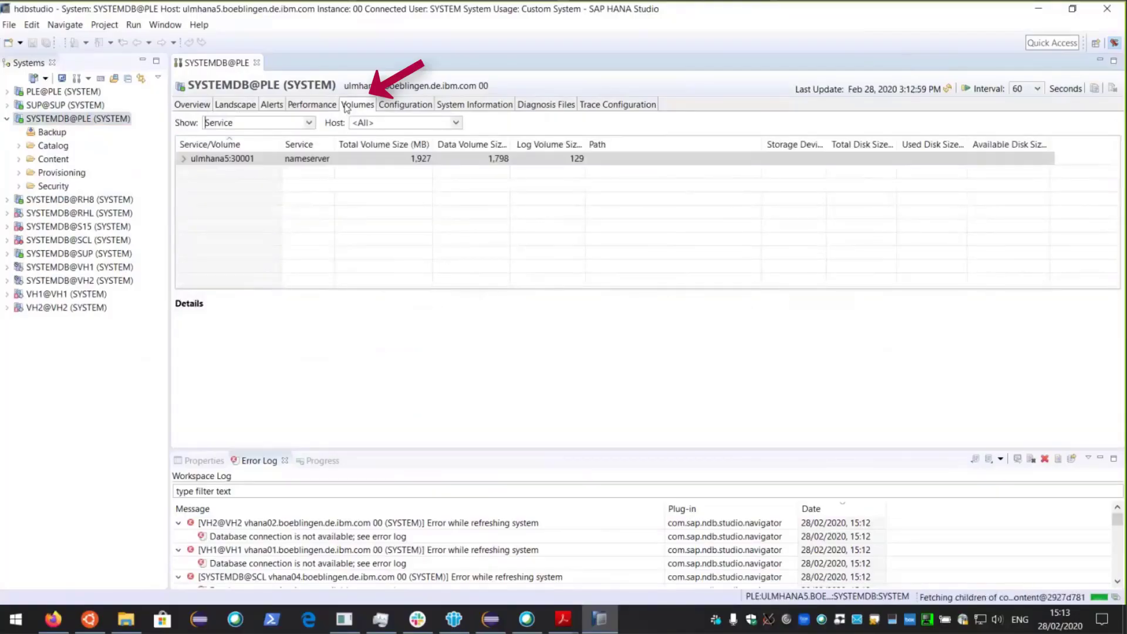
pyautogui.click(195, 164)
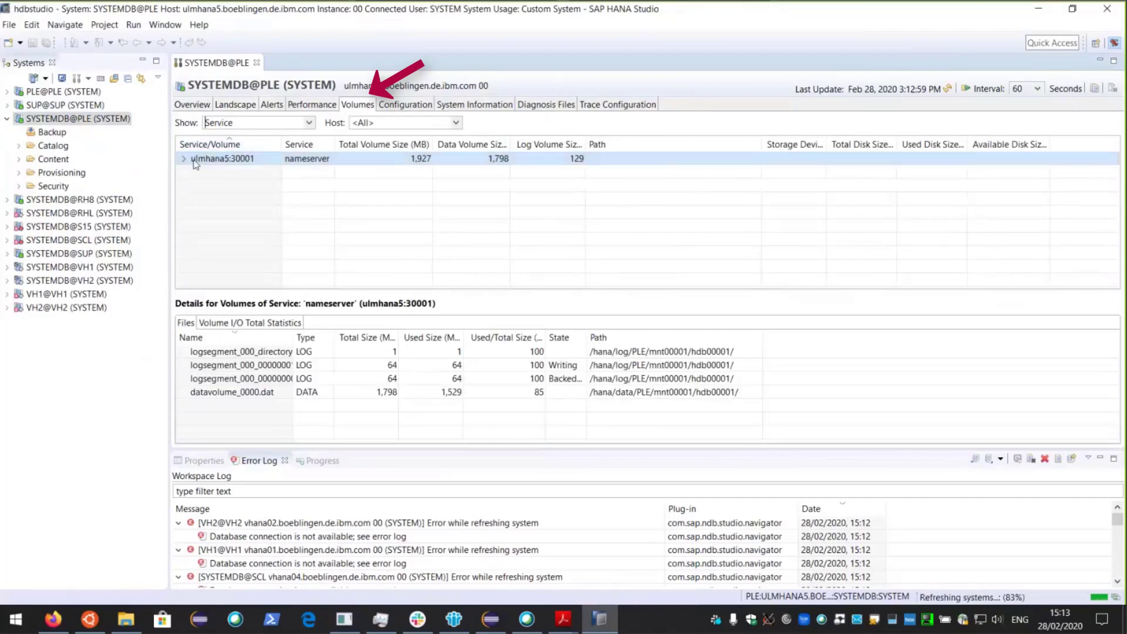
pyautogui.click(184, 160)
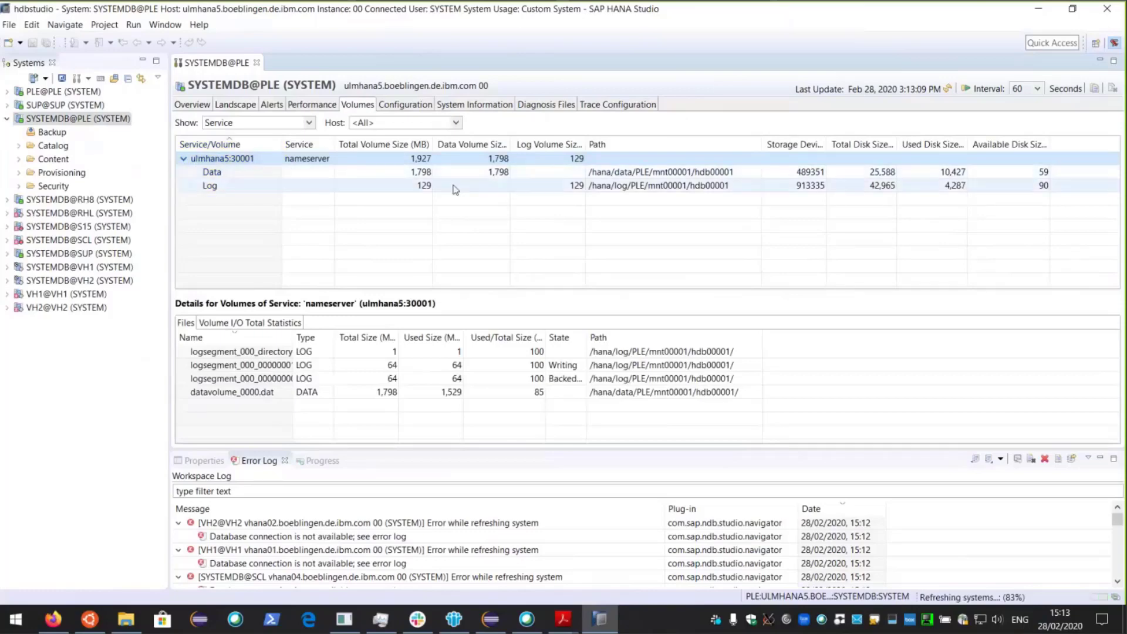
# - Show the Data volume's datavolume_0000.dat file with the Total Size (MB) column widened
pyautogui.click(629, 172)
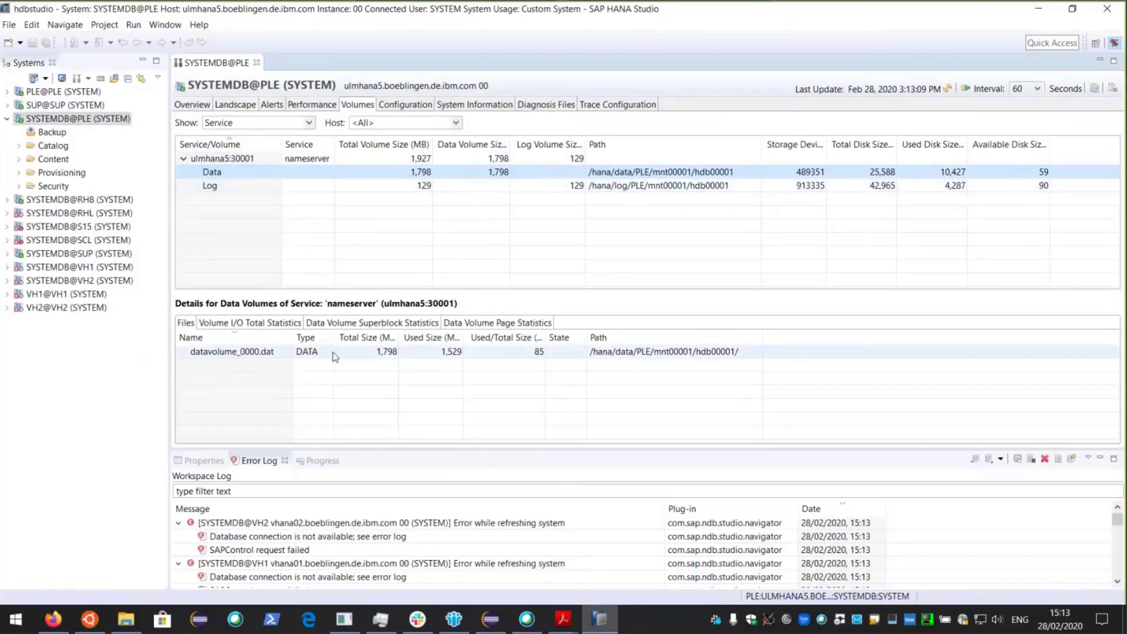
pyautogui.moveTo(399, 337); pyautogui.dragTo(493, 335)
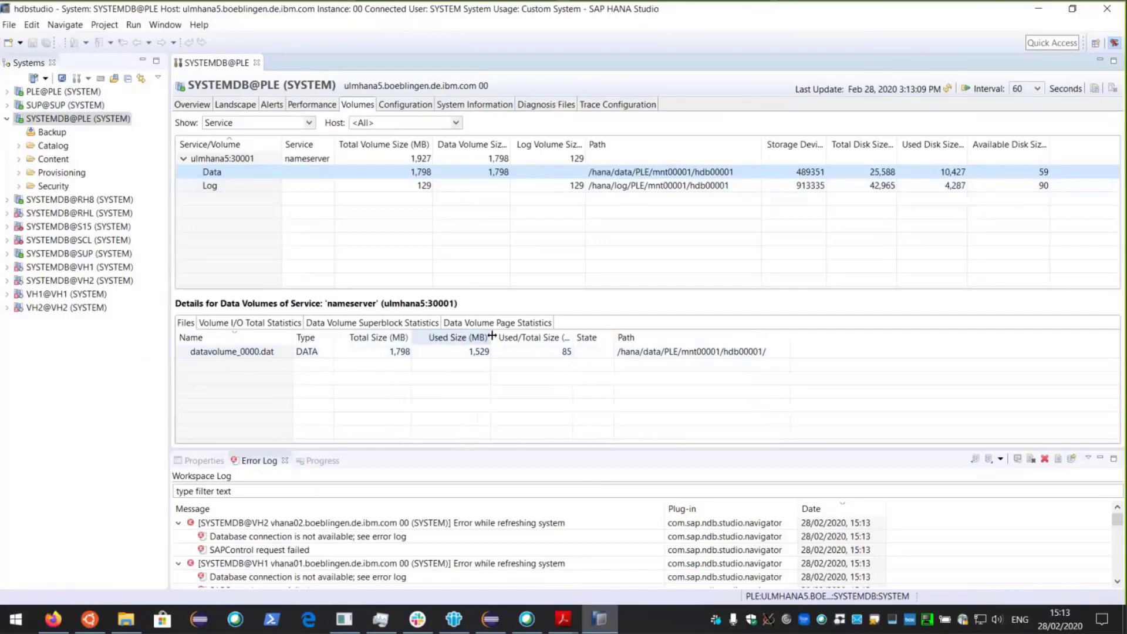
# - List the Log volume's logsegment files, widening State and Name to read Writing and BackedUp states
pyautogui.click(327, 187)
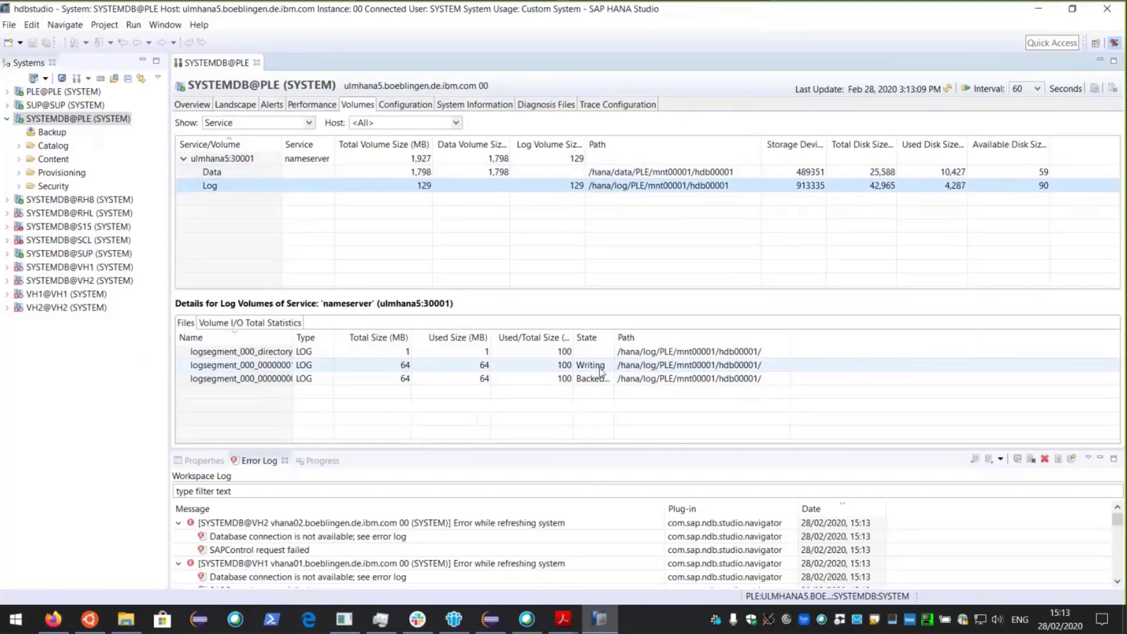
pyautogui.moveTo(613, 341); pyautogui.dragTo(654, 341)
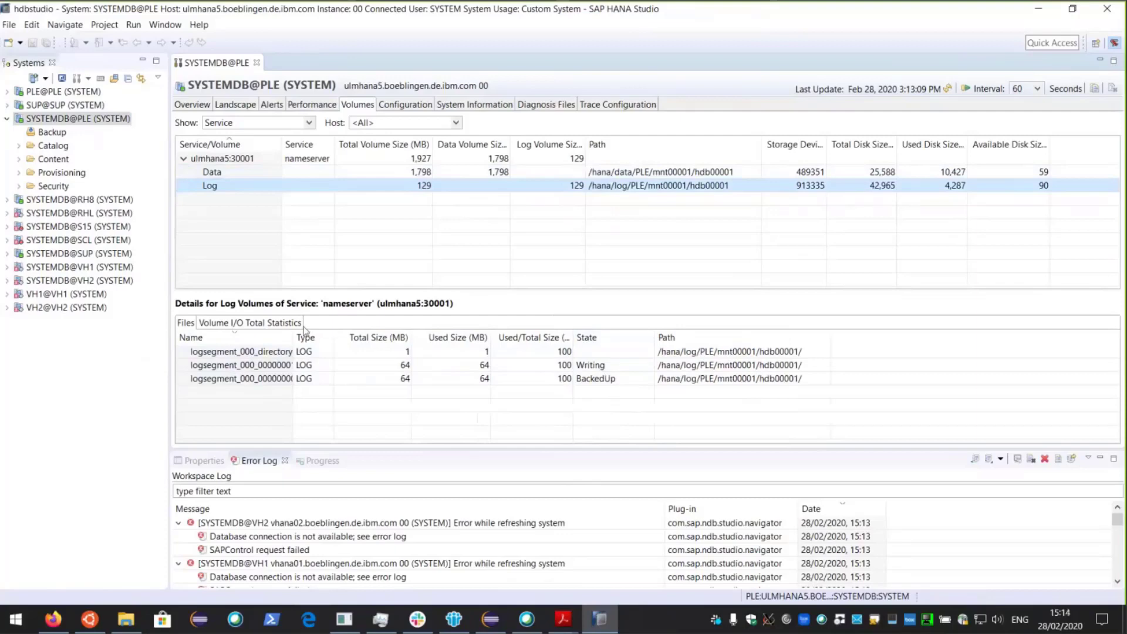
pyautogui.moveTo(295, 334); pyautogui.dragTo(325, 334)
pyautogui.click(314, 367)
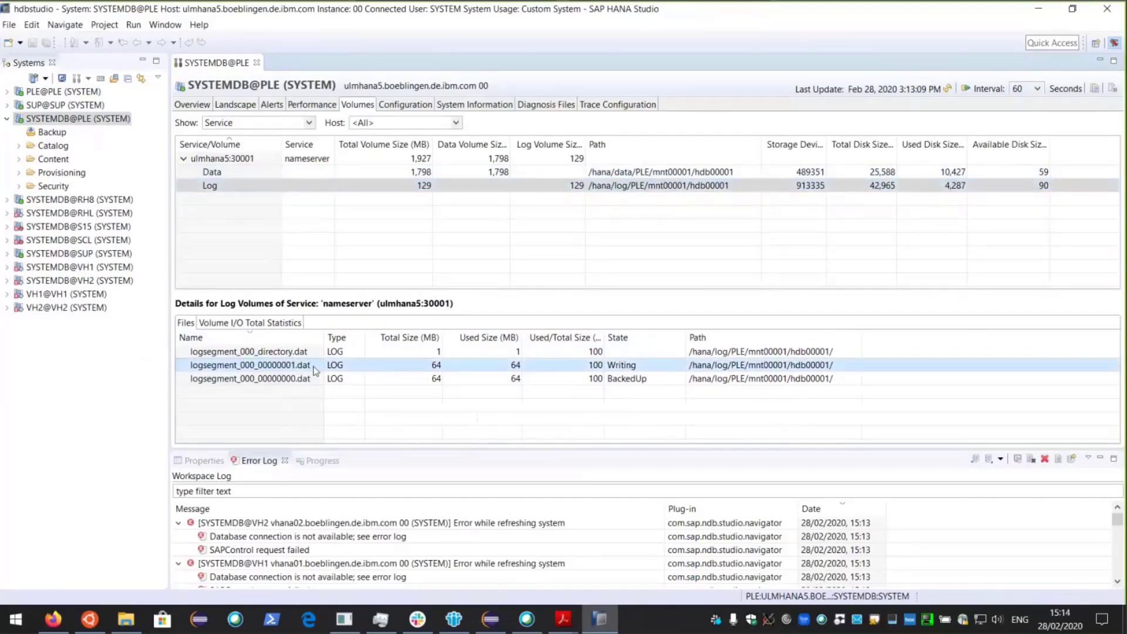
pyautogui.click(319, 379)
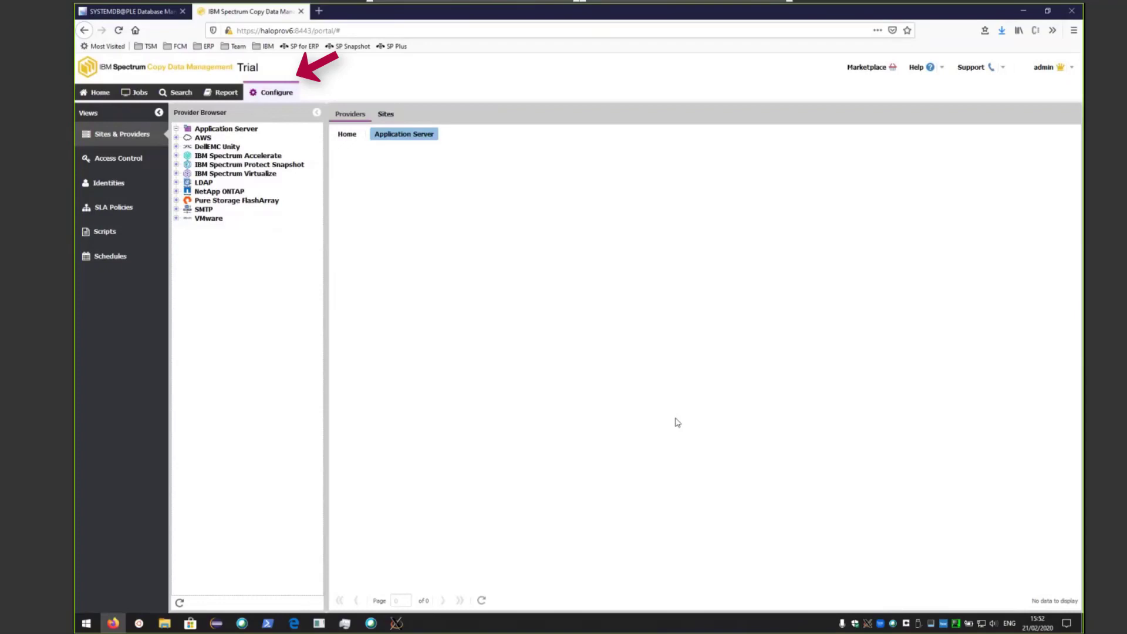
# - Start registering a new SAP HANA application server provider
pyautogui.rightClick(232, 129)
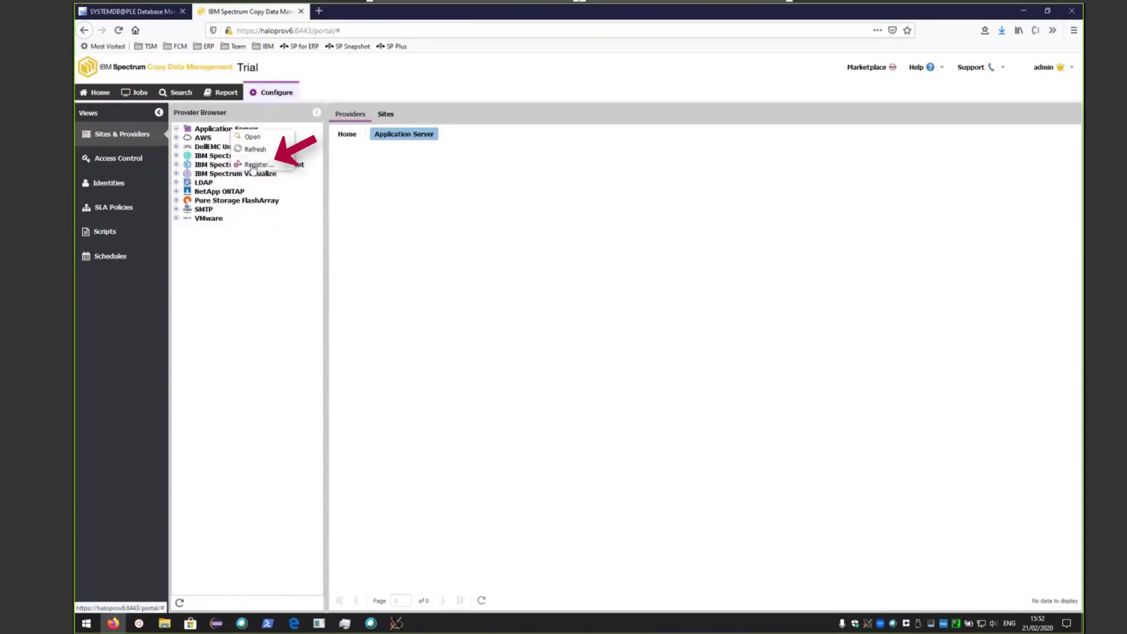
pyautogui.click(254, 166)
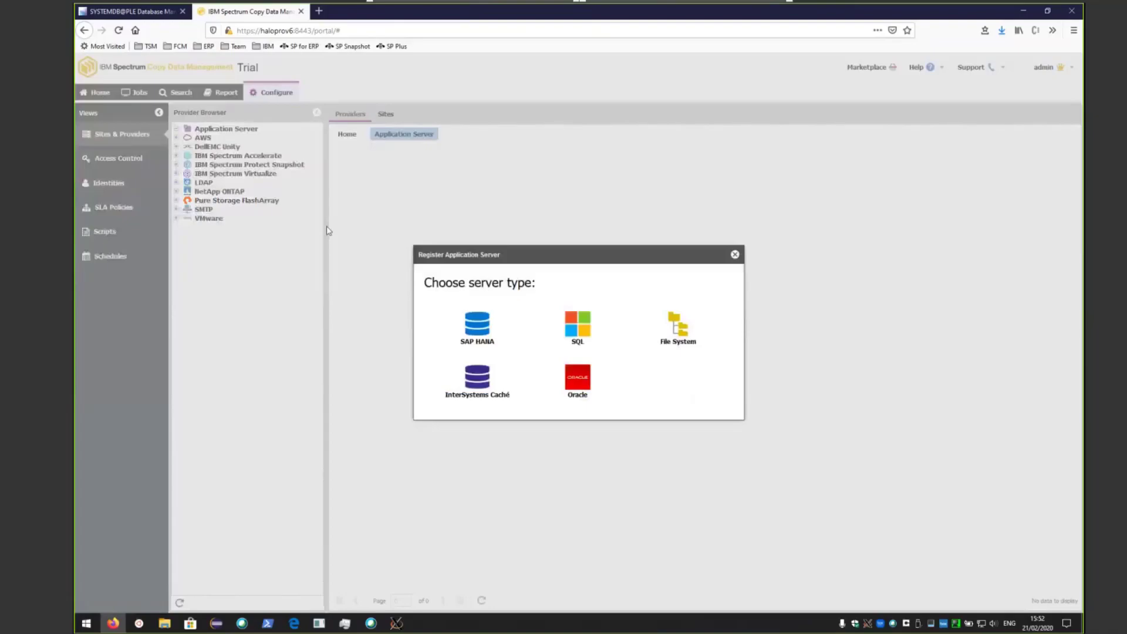
pyautogui.click(479, 332)
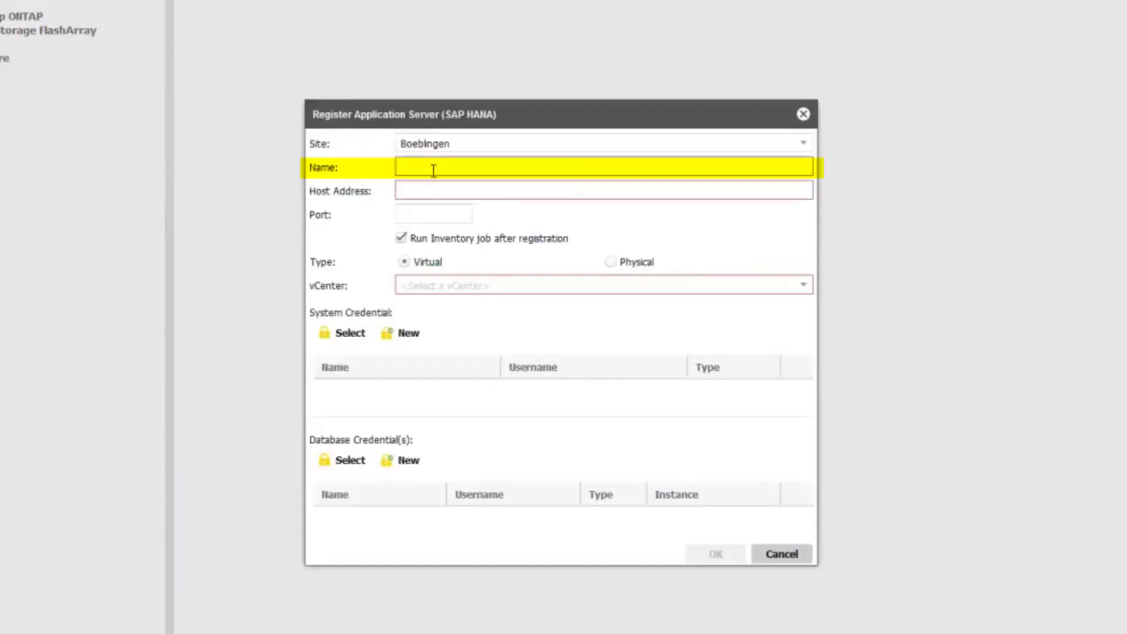
# - Enter name PLE, host ulmhana5, port 30013, and mark the server as Physical
pyautogui.write('PLE')
pyautogui.press('Tab')
pyautogui.write('ulmhana5')
pyautogui.click(450, 215)
pyautogui.write('30013')
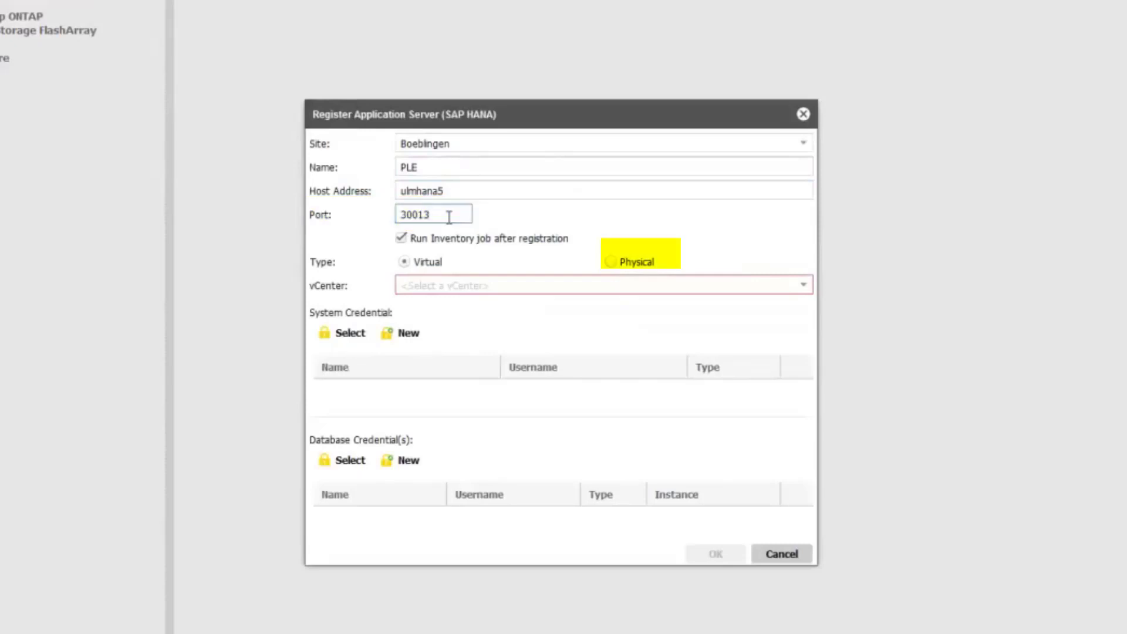
pyautogui.click(610, 263)
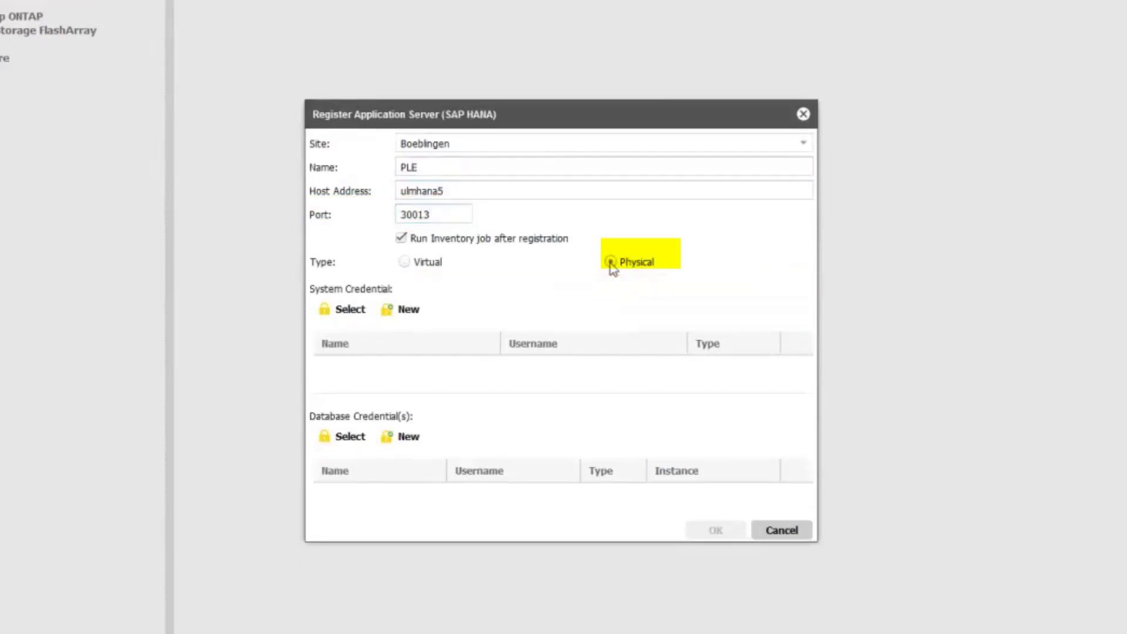
# - Fill a new system credential named cdmagent with username cdmagent and its password
pyautogui.click(407, 314)
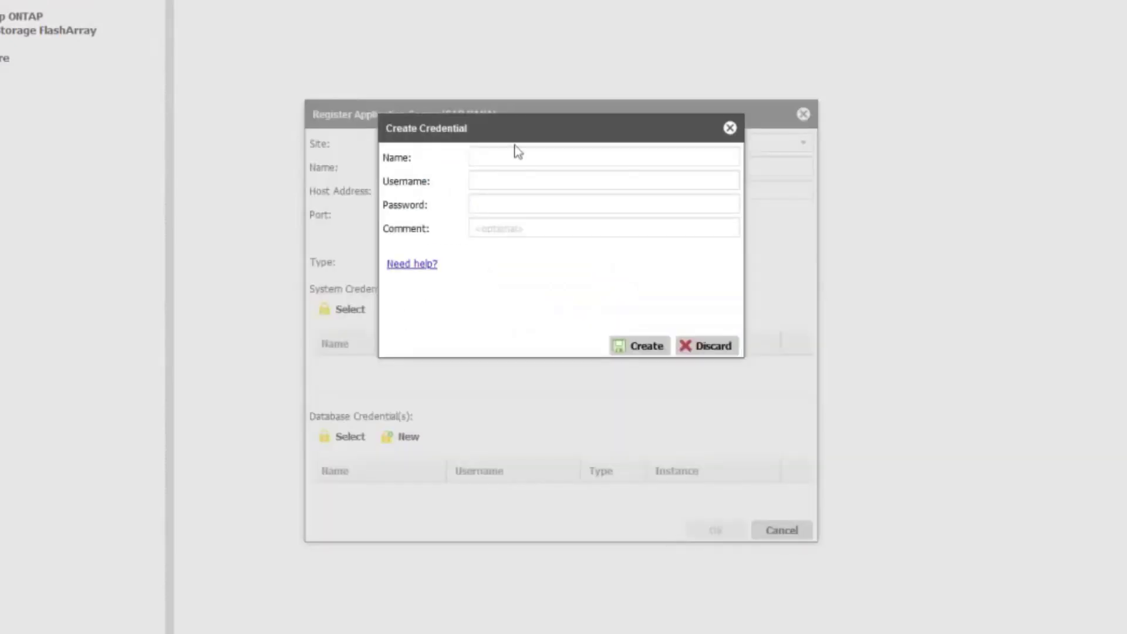
pyautogui.moveTo(518, 129); pyautogui.dragTo(710, 241)
pyautogui.click(709, 244)
pyautogui.write('cdmagent')
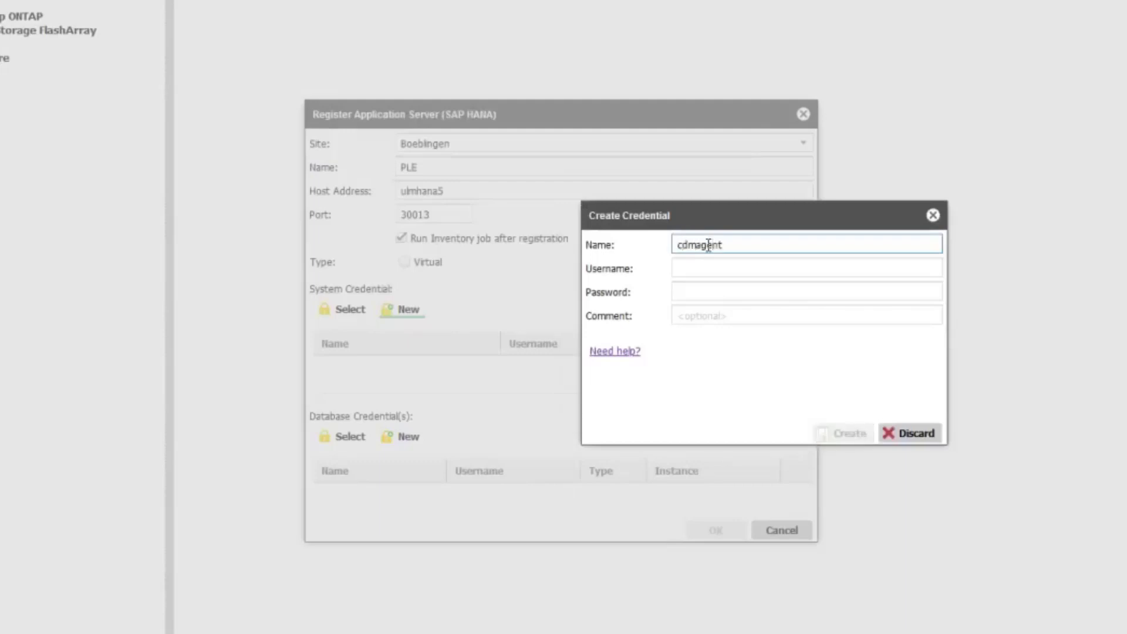
pyautogui.press('Tab')
pyautogui.write('cdmage')
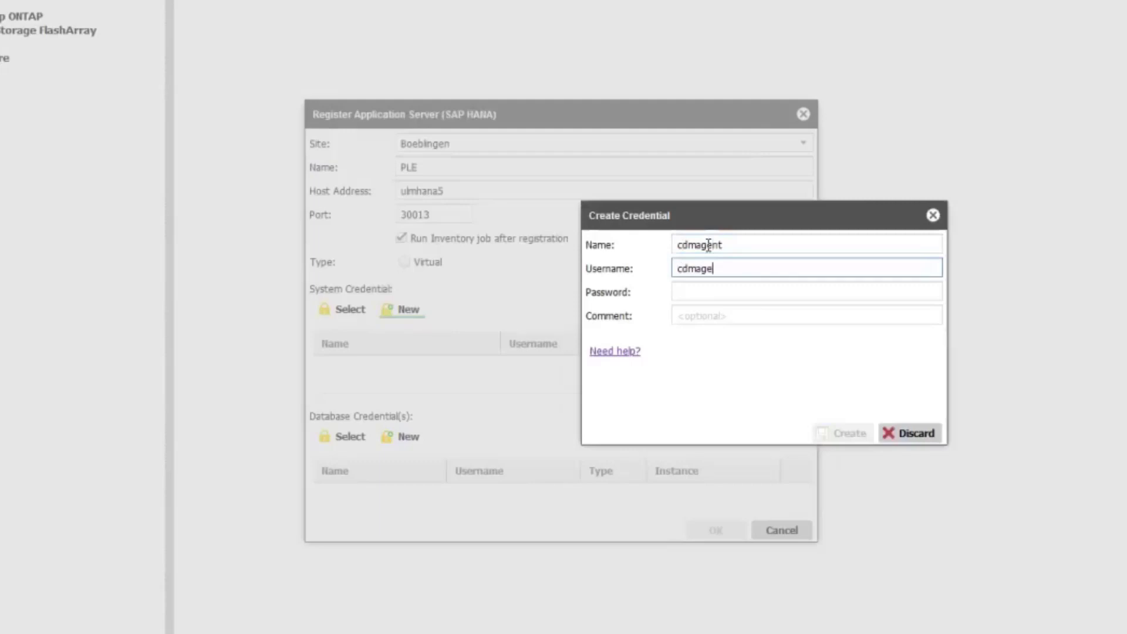
pyautogui.write('nt')
pyautogui.press('Tab')
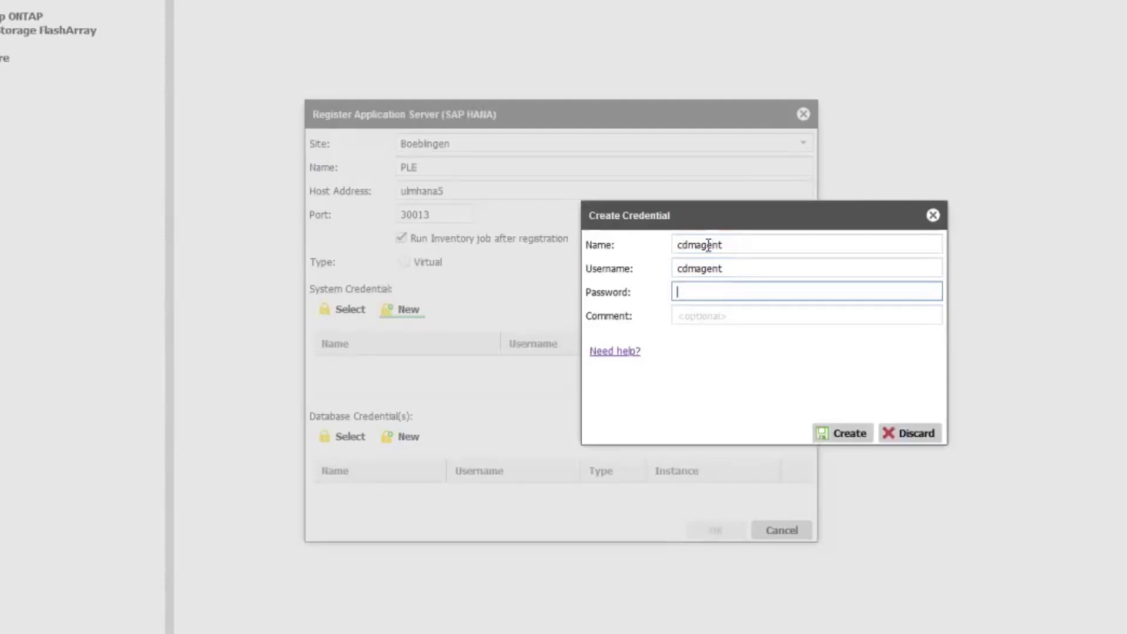
pyautogui.write('******')
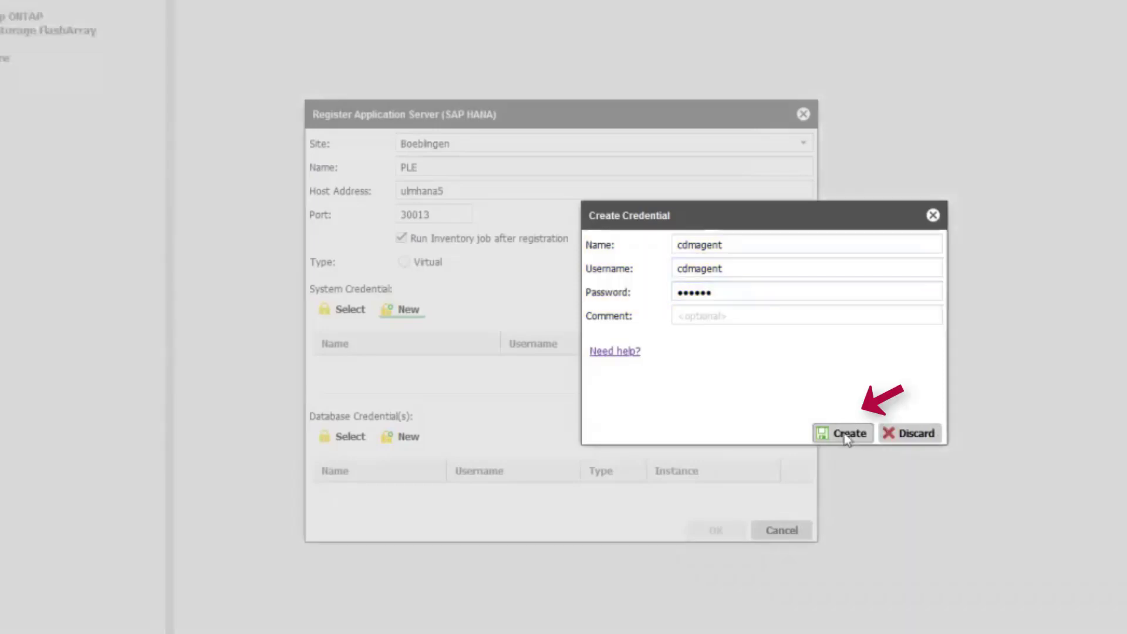
# - Save the cdmagent credential, add database credential 'PLE user' for SYSTEM, and finish registration
pyautogui.click(845, 435)
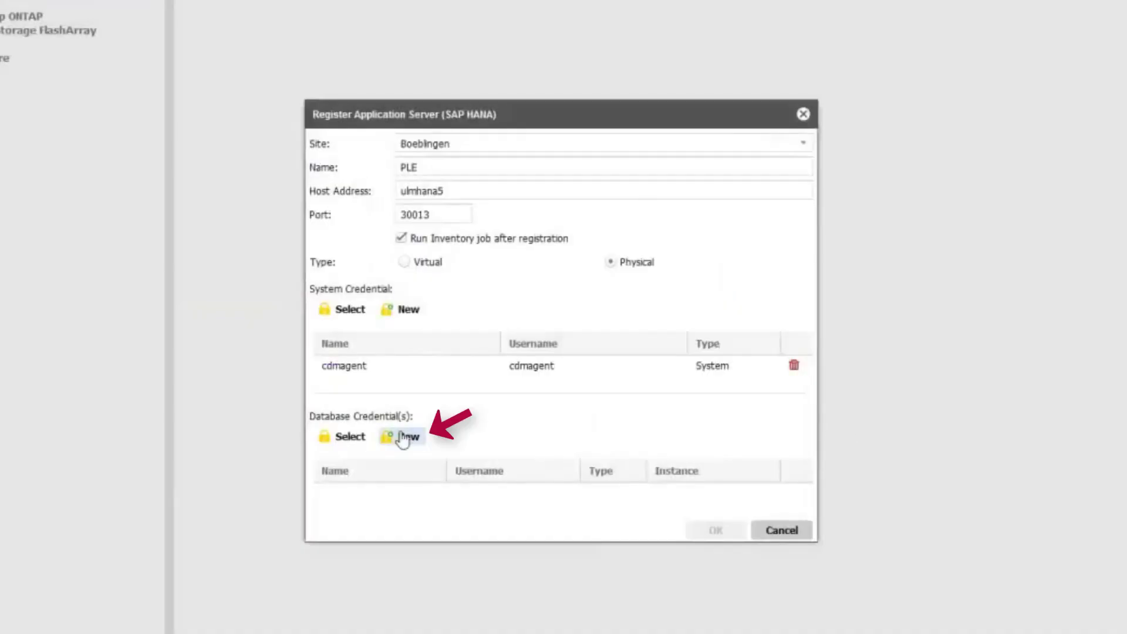
pyautogui.click(408, 437)
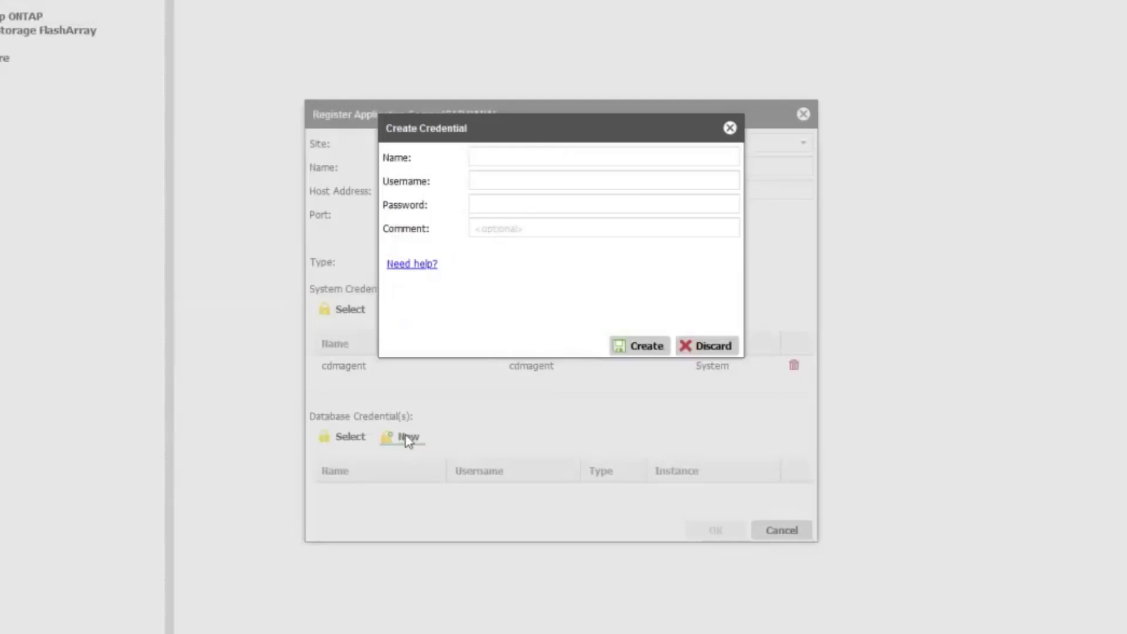
pyautogui.click(527, 160)
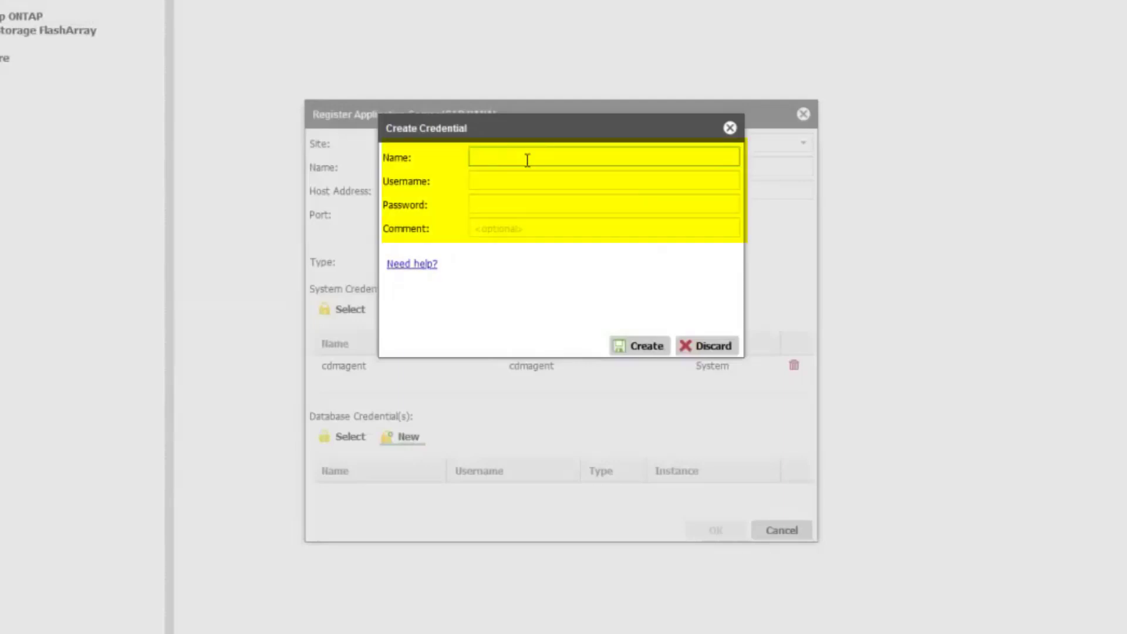
pyautogui.write('PLE user')
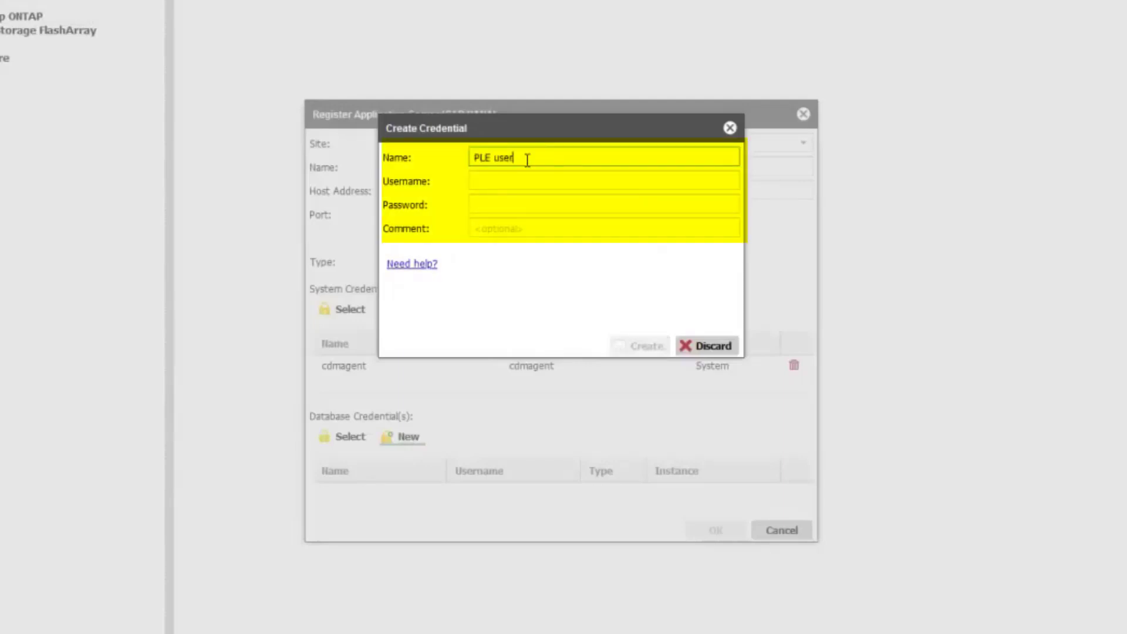
pyautogui.press('Tab')
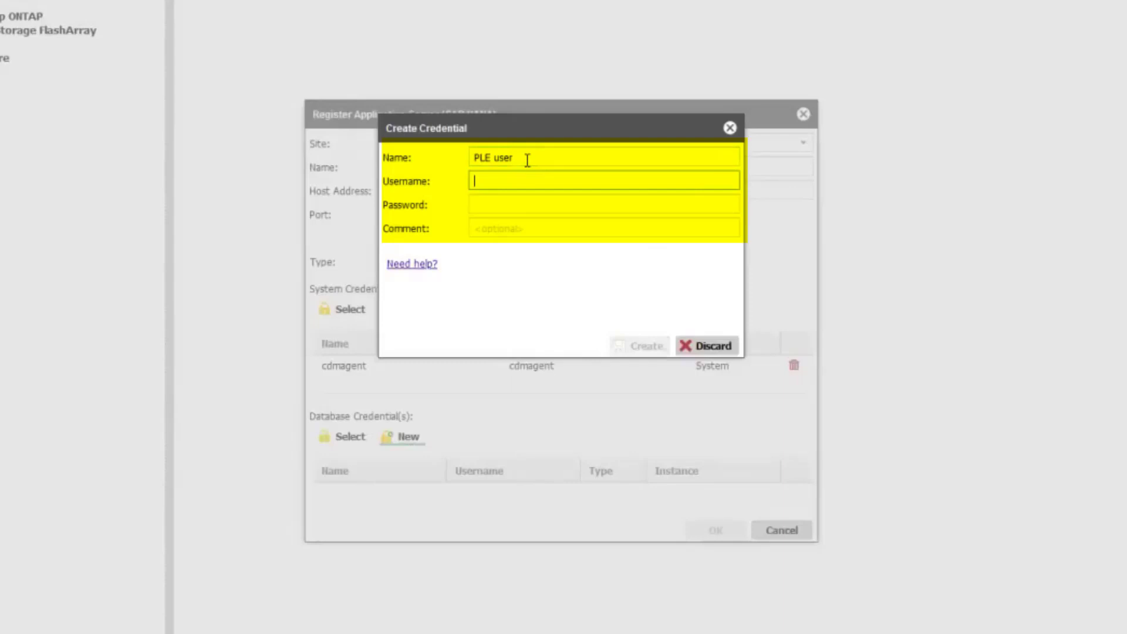
pyautogui.write('SYSTEM')
pyautogui.press('Tab')
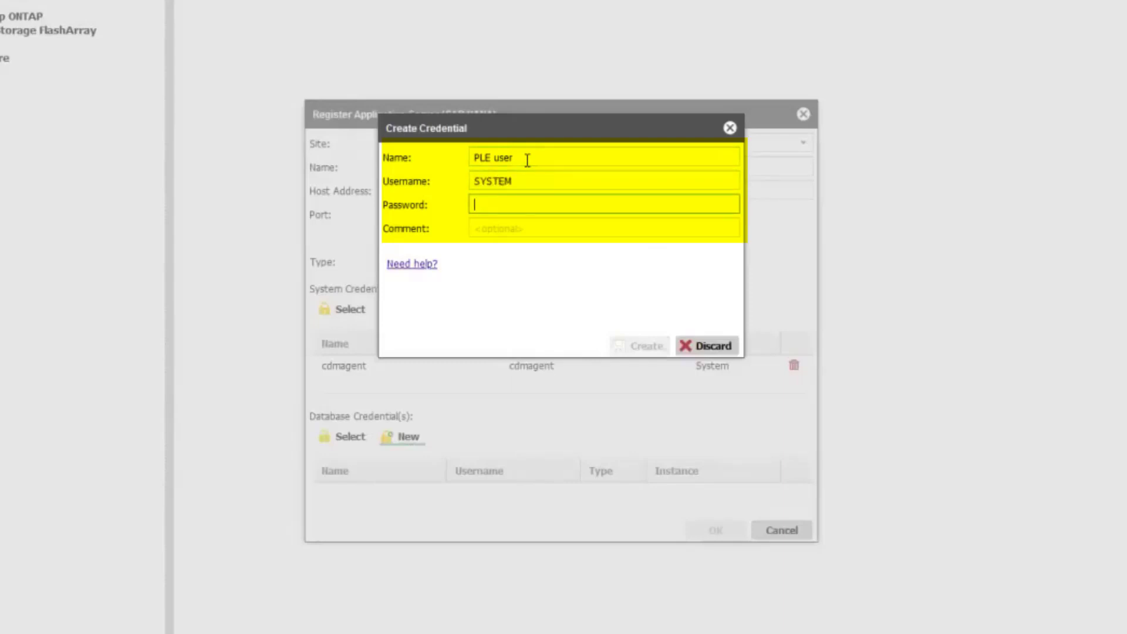
pyautogui.write('*********')
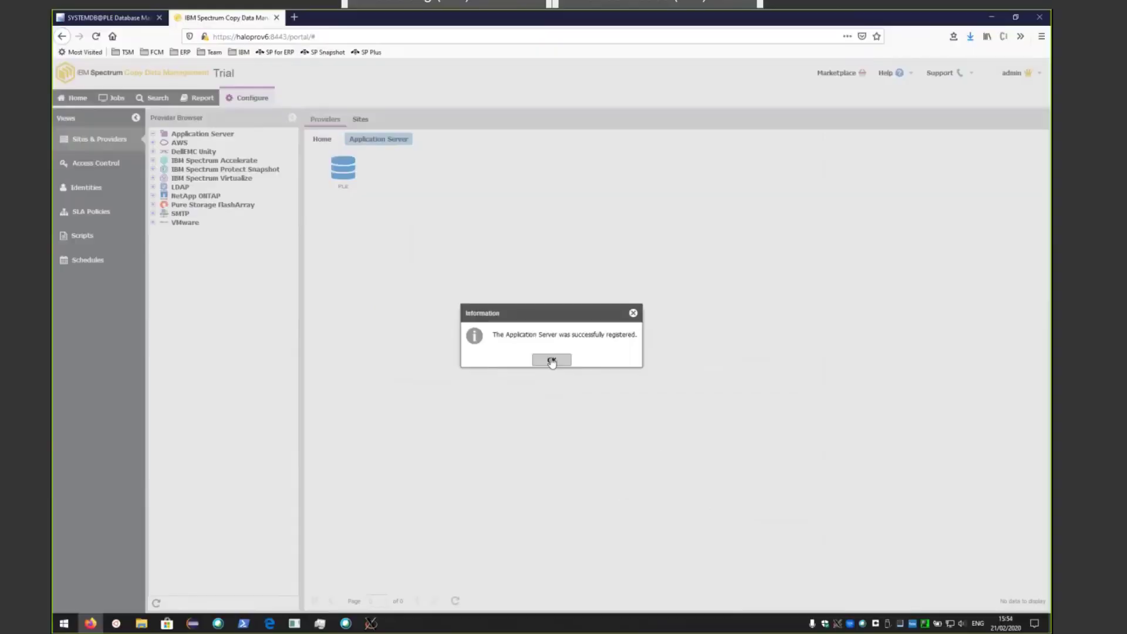
pyautogui.click(551, 360)
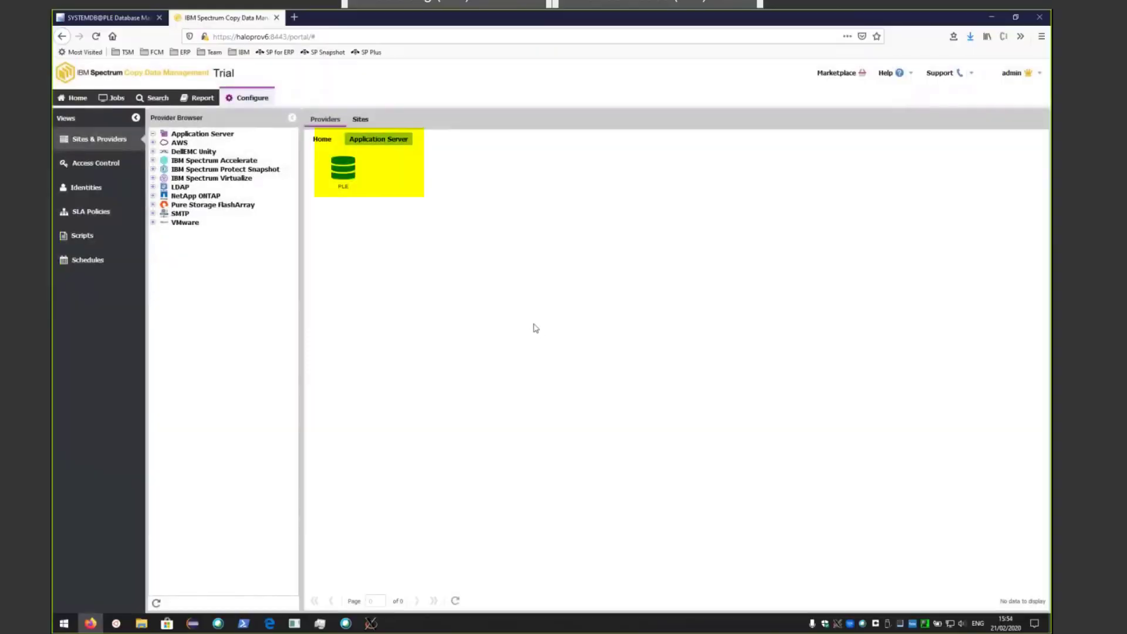
# - Filter jobs to Database > SAP HANA and check the Saphana catalog job's running PLE inventory log
pyautogui.click(114, 100)
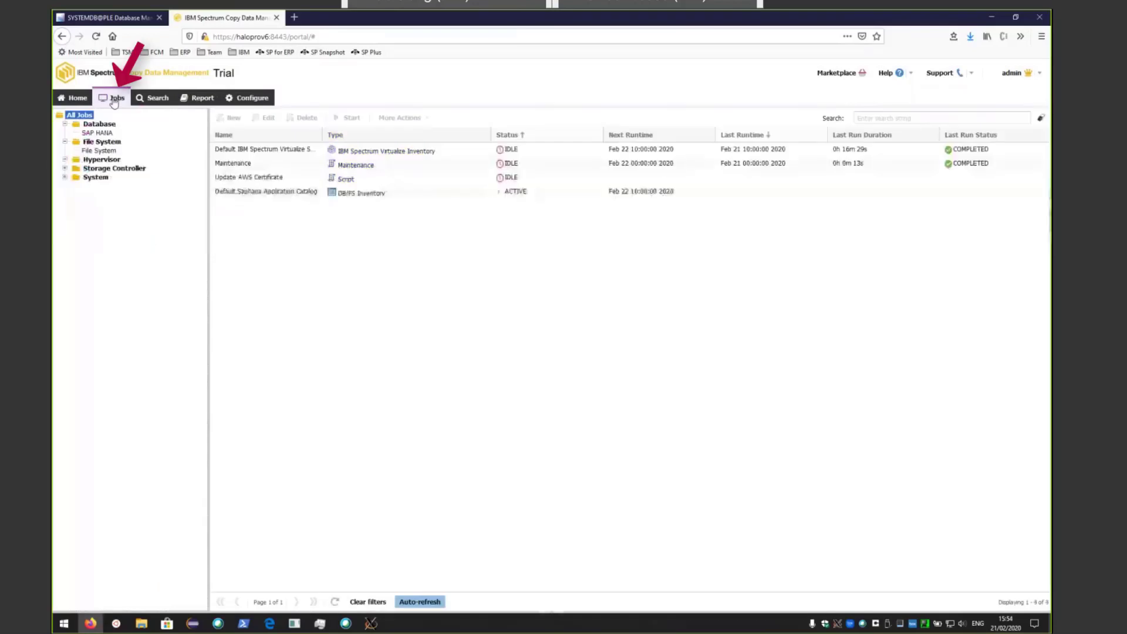
pyautogui.click(101, 134)
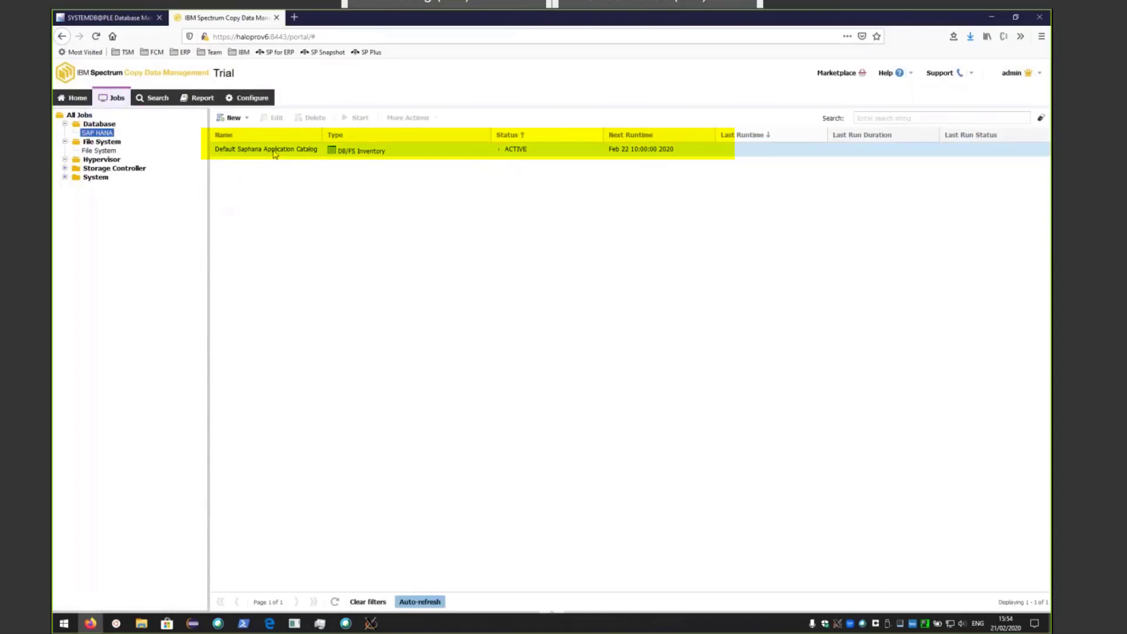
pyautogui.click(295, 152)
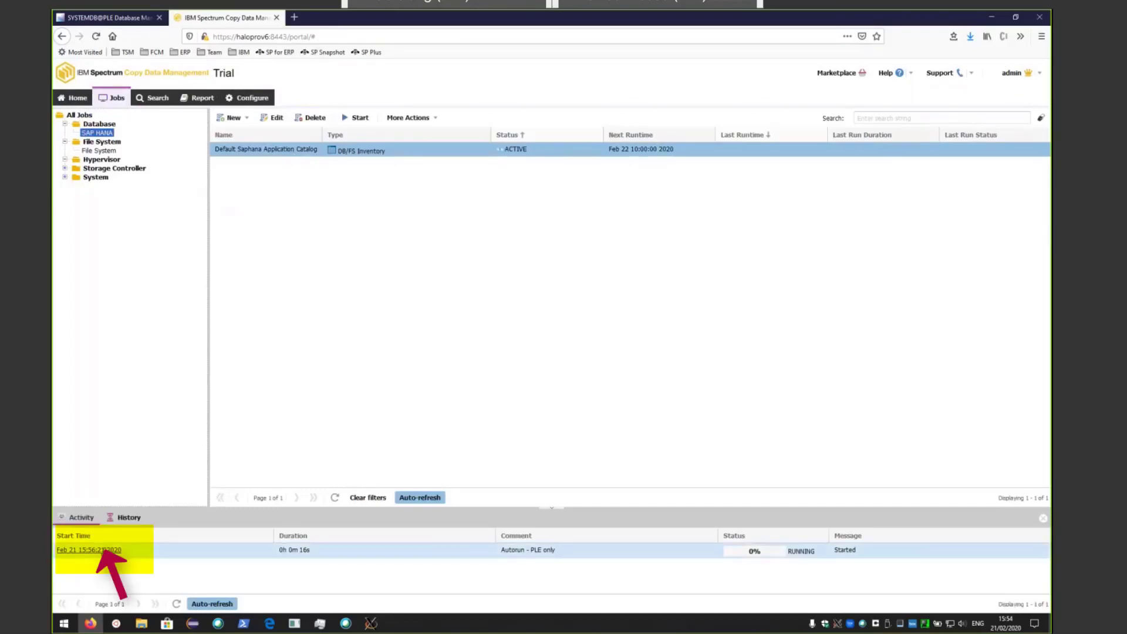
pyautogui.click(94, 550)
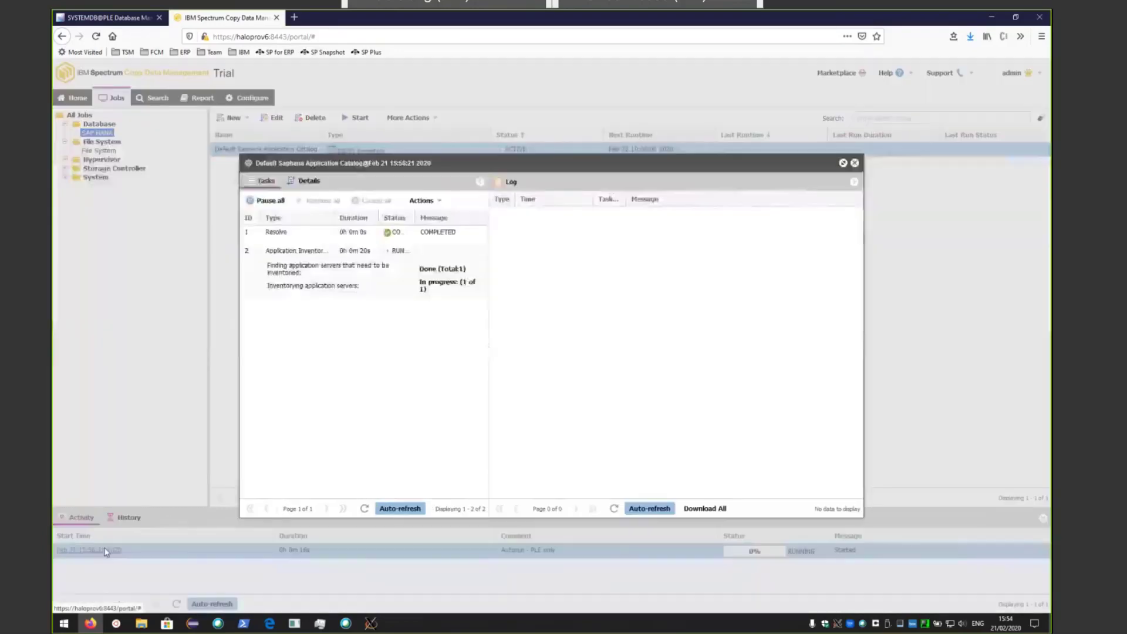
pyautogui.click(855, 163)
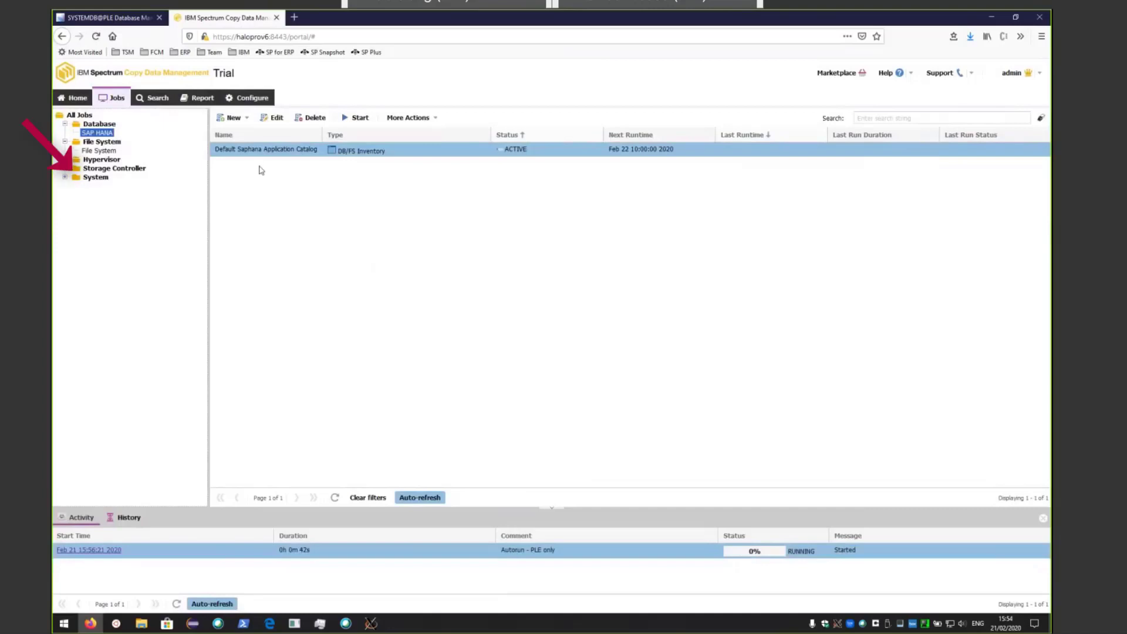
# - Edit the IBM Spectrum Virtualize inventory job, confirm SVC07 under Boeblingen, then cancel without saving
pyautogui.click(66, 169)
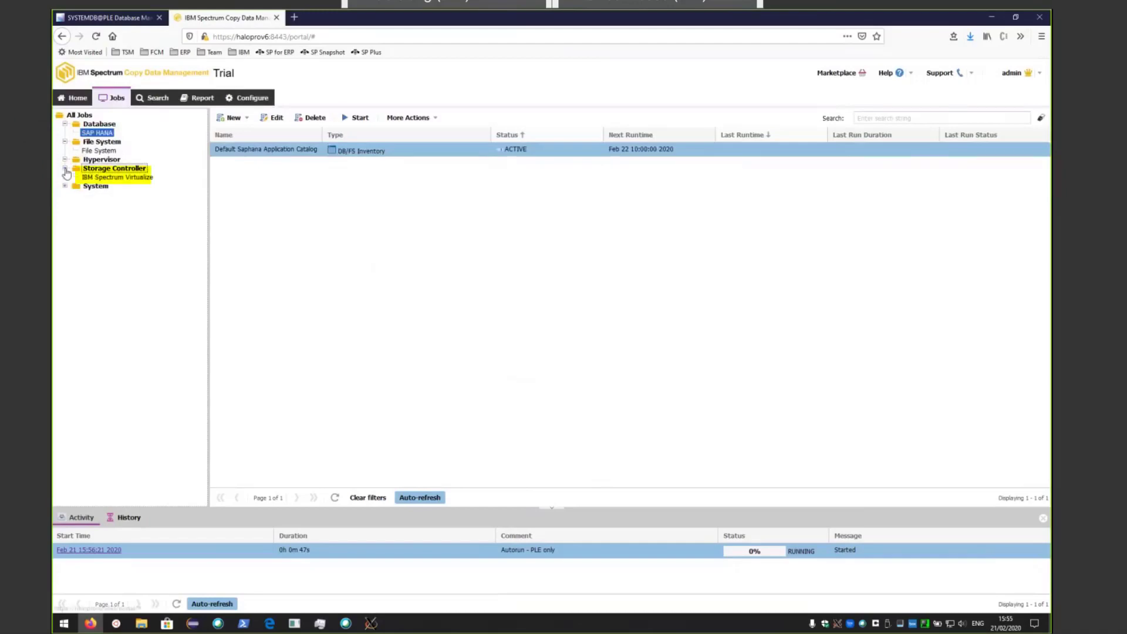
pyautogui.click(103, 177)
pyautogui.rightClick(276, 152)
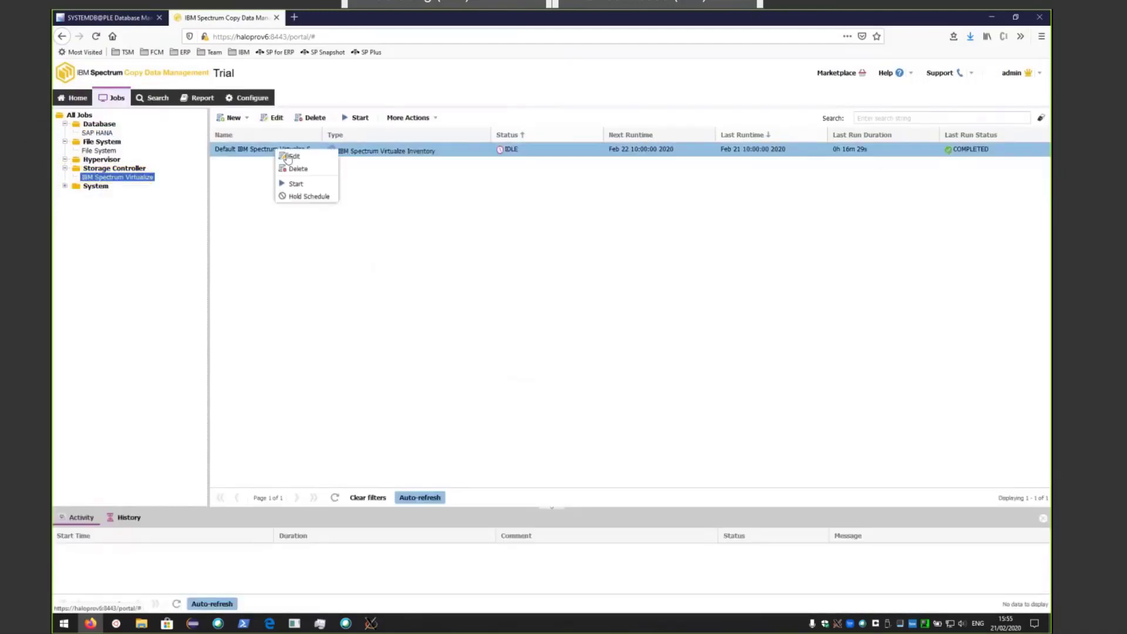
pyautogui.click(295, 156)
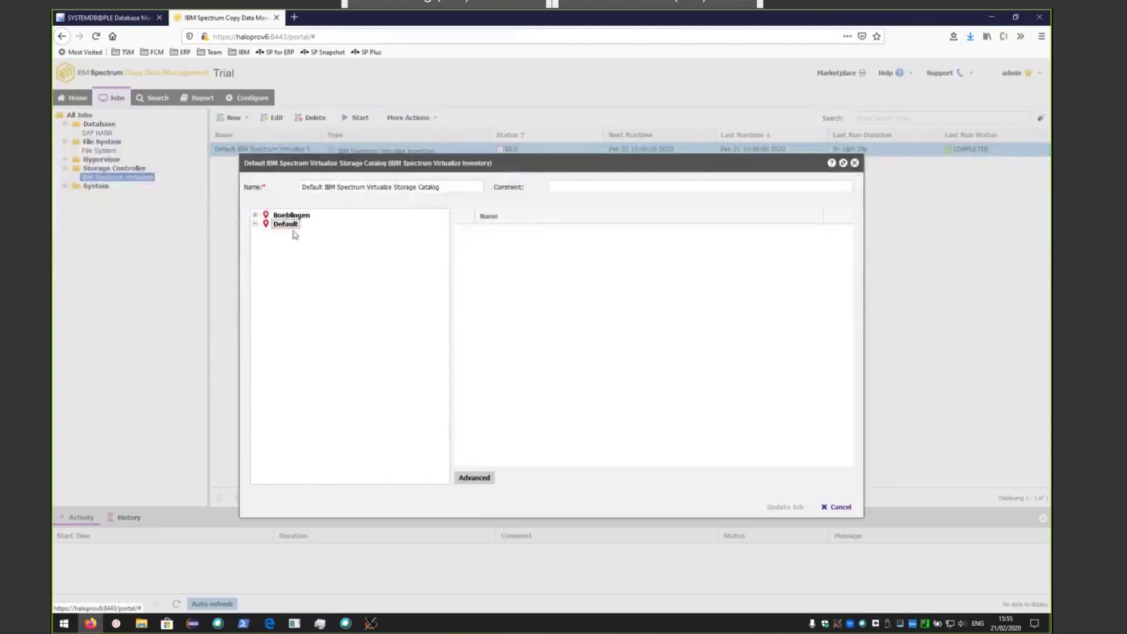
pyautogui.click(254, 215)
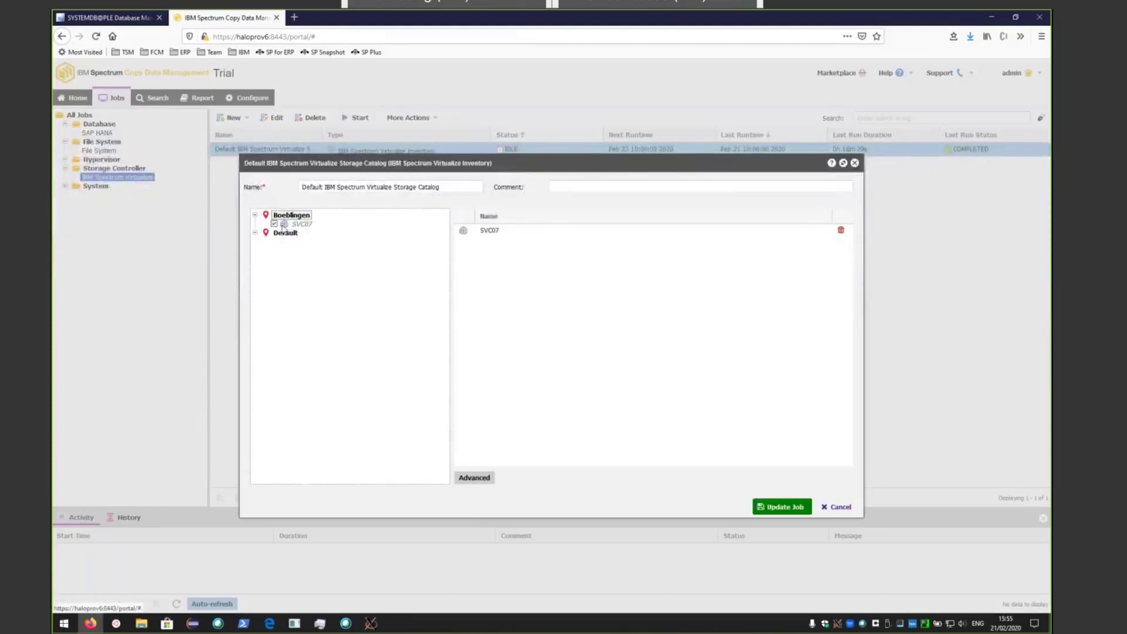
pyautogui.click(299, 227)
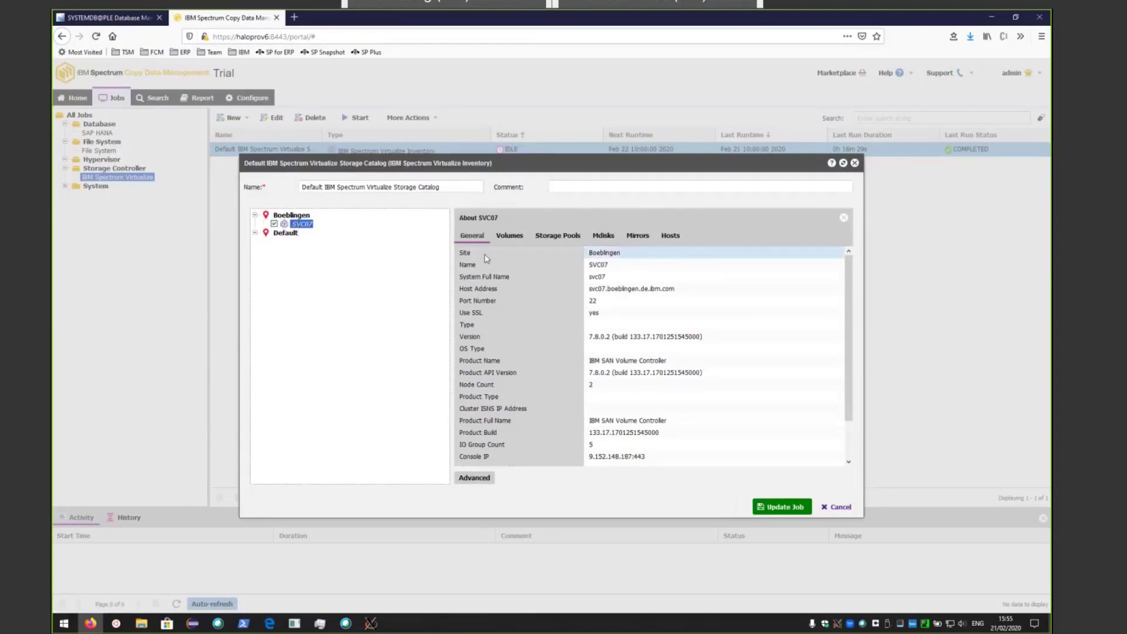
pyautogui.click(843, 508)
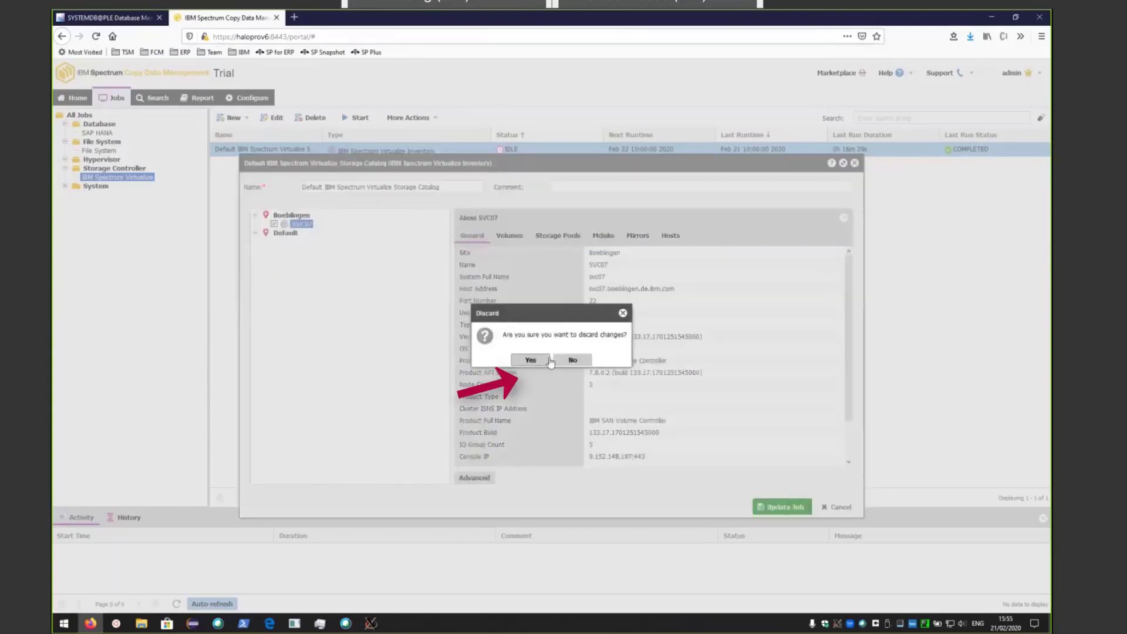